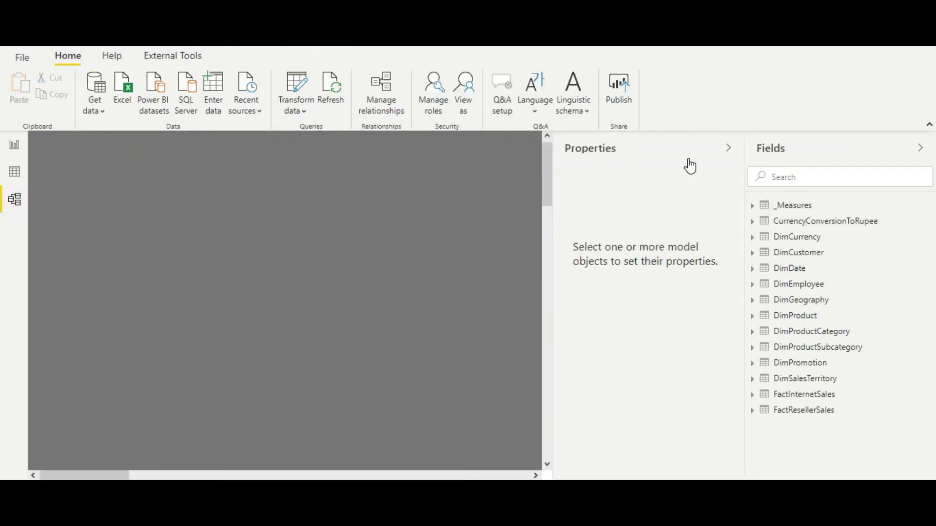
Step: Collapse the Properties pane and examine the relationship line between DimProduct and FactInternetSales in the model diagram
{"action": "left_click", "coordinate": [728, 144]}
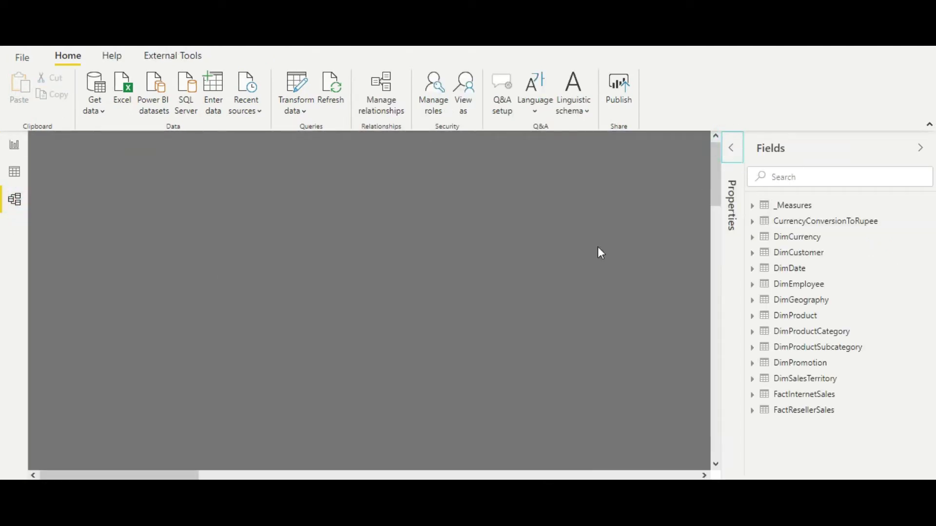
{"action": "left_click_drag", "start_coordinate": [146, 476], "coordinate": [495, 463]}
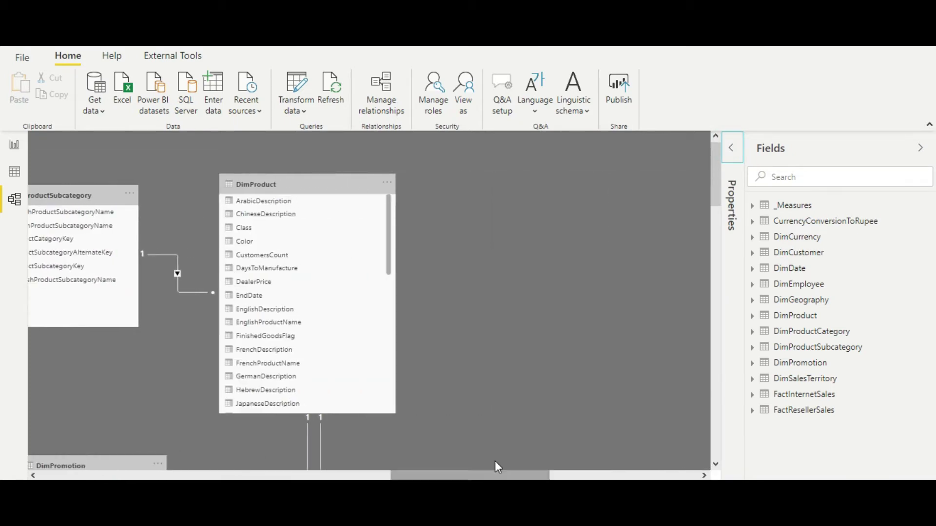
{"action": "scroll", "coordinate": [477, 411], "scroll_direction": "down", "scroll_amount": 5}
{"action": "scroll", "coordinate": [477, 411], "scroll_direction": "down", "scroll_amount": 3}
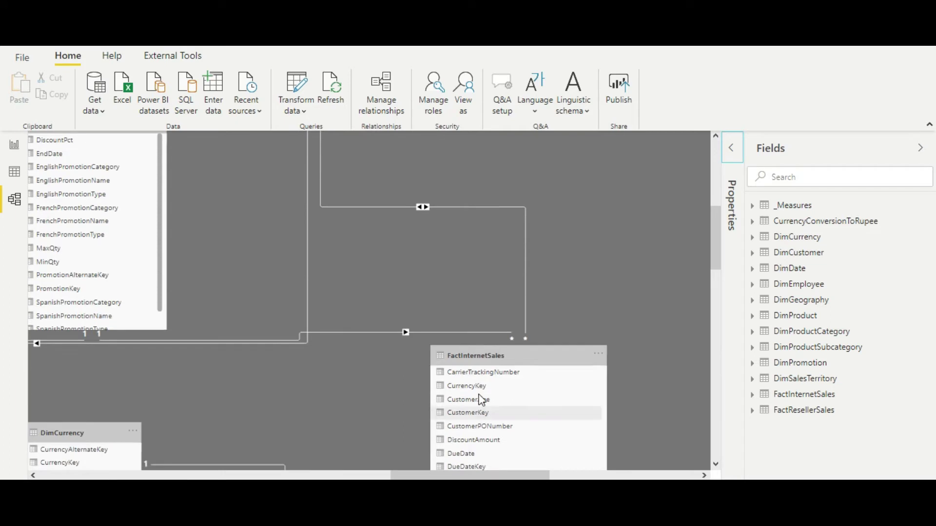
{"action": "left_click_drag", "start_coordinate": [446, 479], "coordinate": [449, 479]}
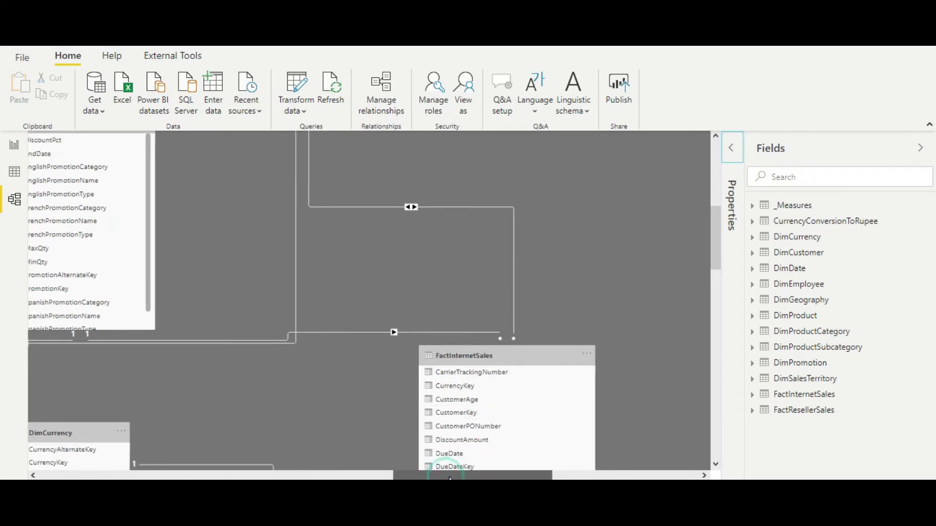
{"action": "left_click", "coordinate": [716, 255]}
{"action": "left_click_drag", "start_coordinate": [717, 256], "coordinate": [712, 233]}
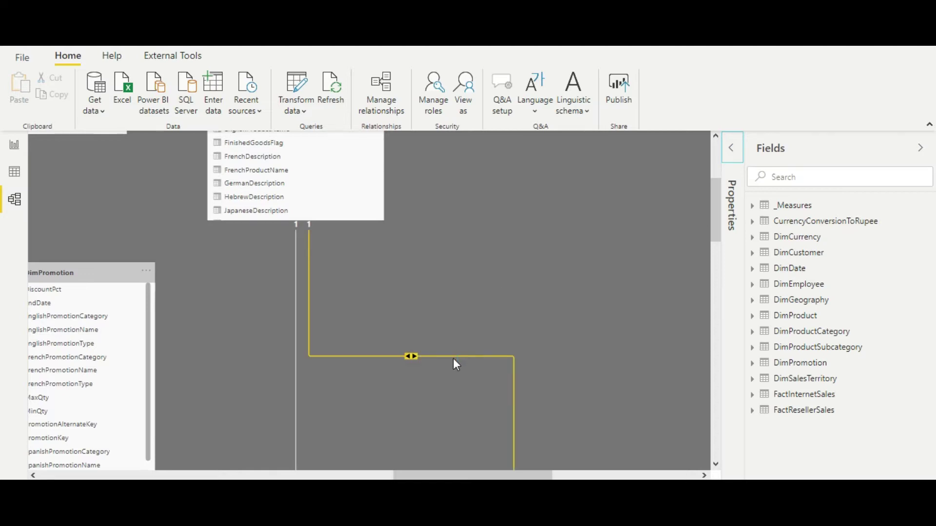
{"action": "scroll", "coordinate": [465, 435], "scroll_direction": "up", "scroll_amount": 4}
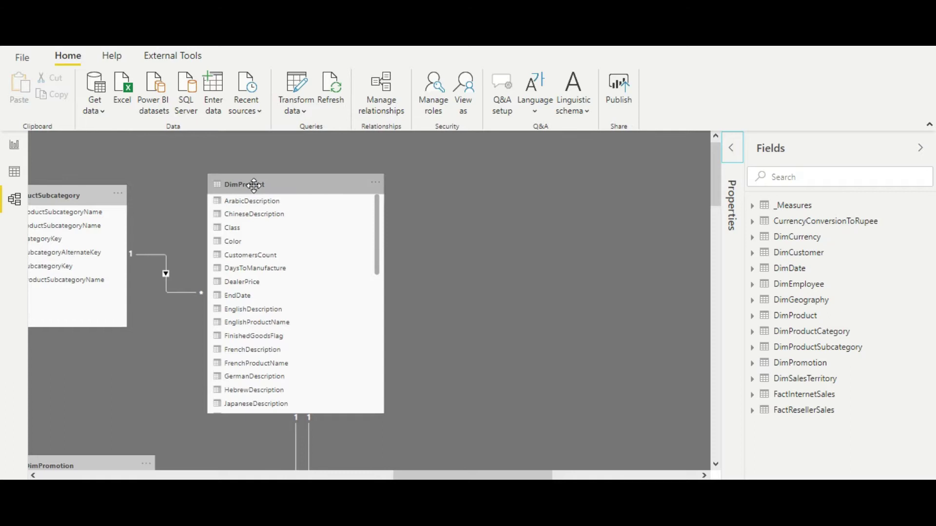
{"action": "scroll", "coordinate": [406, 273], "scroll_direction": "down", "scroll_amount": 10}
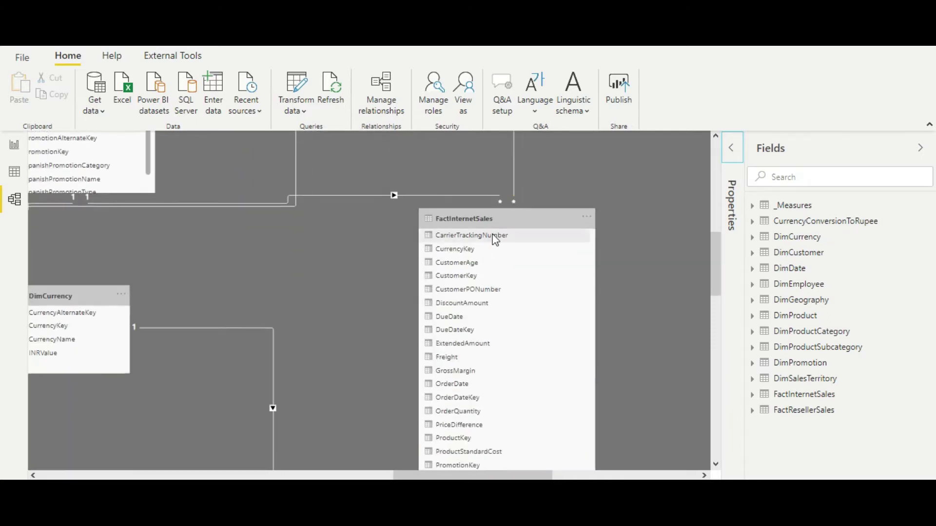
{"action": "scroll", "coordinate": [384, 337], "scroll_direction": "up", "scroll_amount": 3}
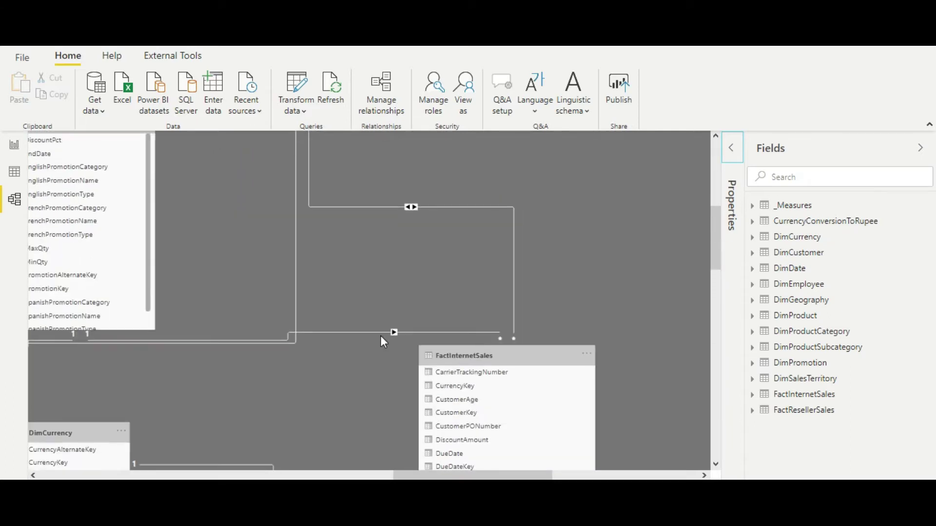
{"action": "scroll", "coordinate": [386, 256], "scroll_direction": "up", "scroll_amount": 5}
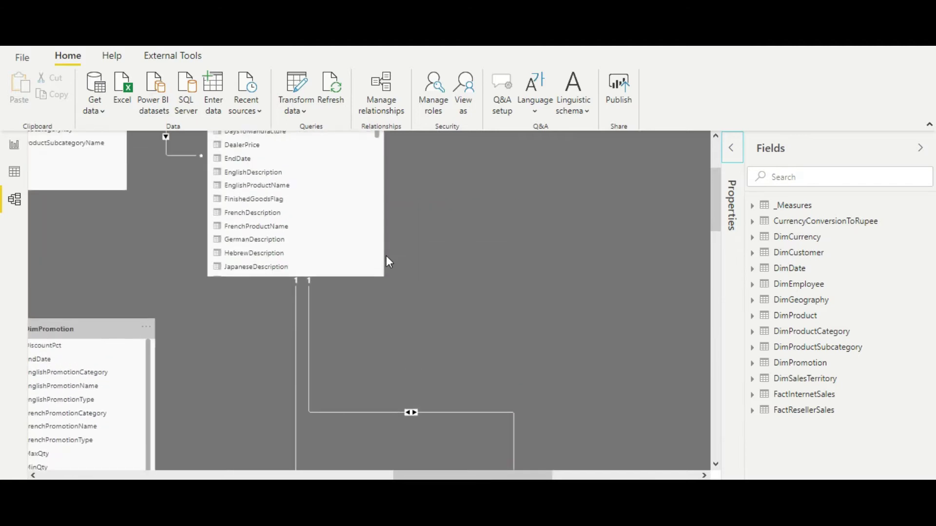
{"action": "scroll", "coordinate": [559, 371], "scroll_direction": "up", "scroll_amount": 3}
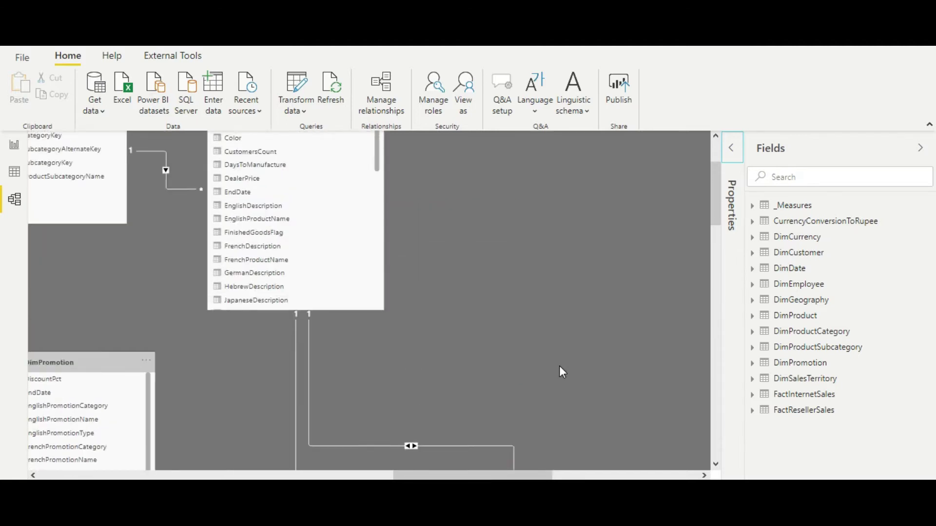
{"action": "scroll", "coordinate": [405, 344], "scroll_direction": "down", "scroll_amount": 4}
{"action": "scroll", "coordinate": [411, 344], "scroll_direction": "down", "scroll_amount": 3}
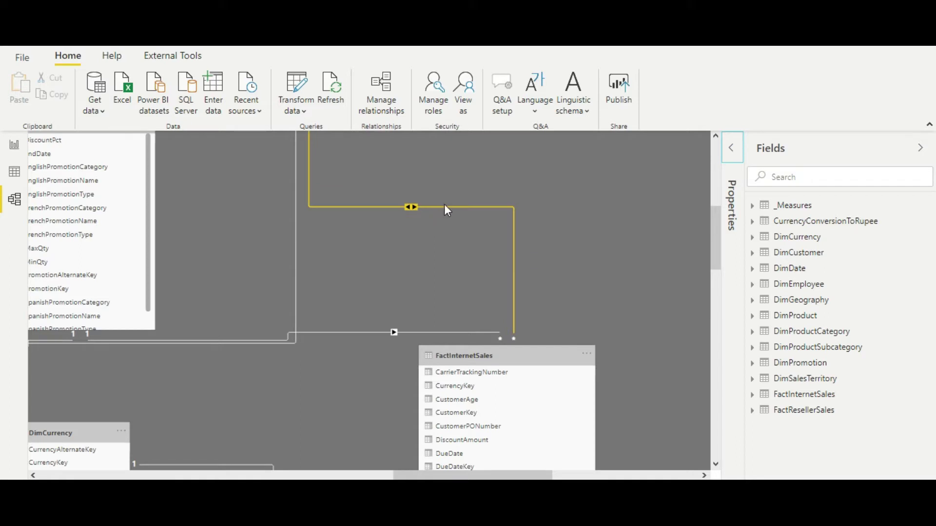
Step: Switch to the report view, select Table 1 - filtering on product, and check which DimProduct field it uses
{"action": "left_click", "coordinate": [15, 145]}
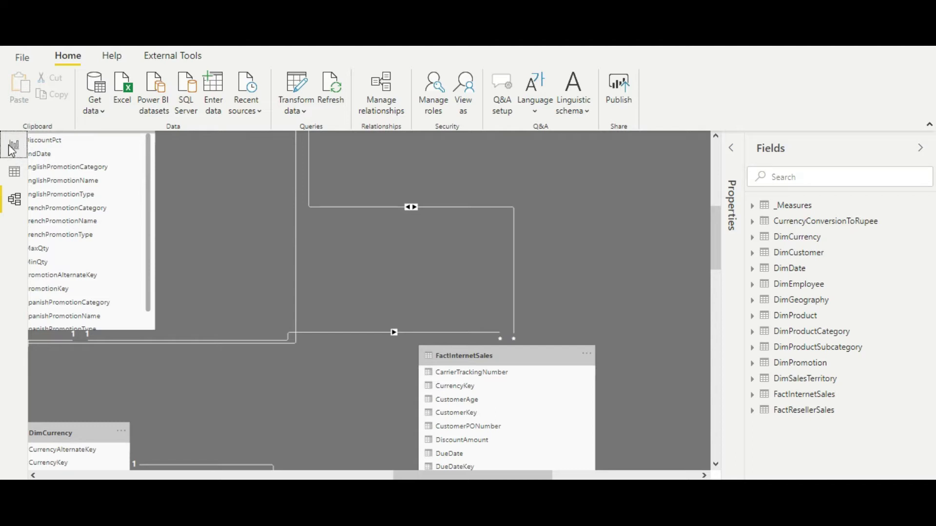
{"action": "left_click", "coordinate": [13, 147]}
{"action": "left_click", "coordinate": [78, 168]}
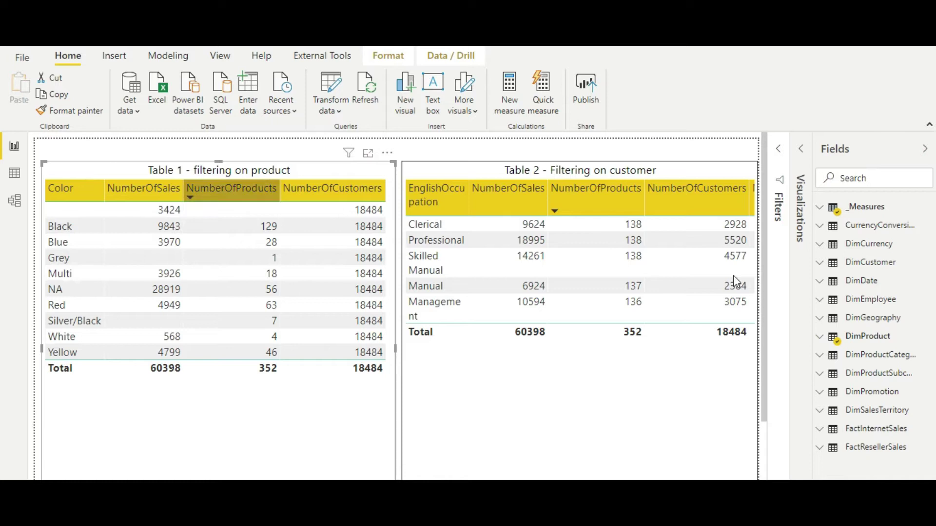
{"action": "left_click", "coordinate": [819, 341]}
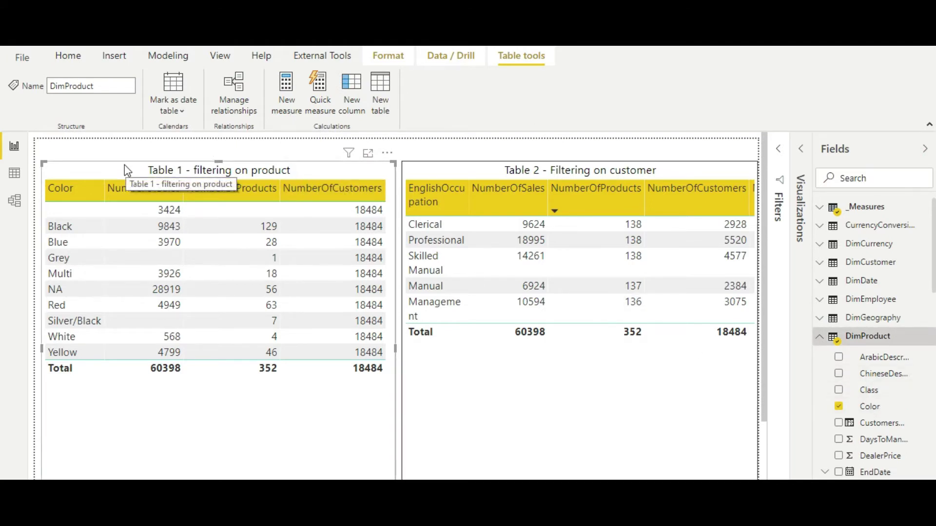
{"action": "left_click", "coordinate": [821, 337]}
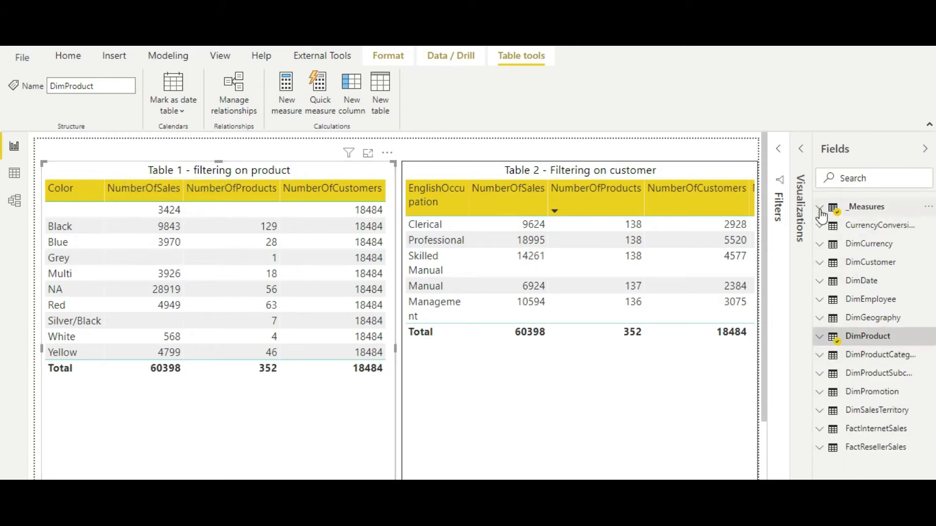
Step: Review the DAX formulas of the NumberOfSales, NumberOfProducts and NumberOfCustomers measures in the _Measures table
{"action": "left_click", "coordinate": [820, 211]}
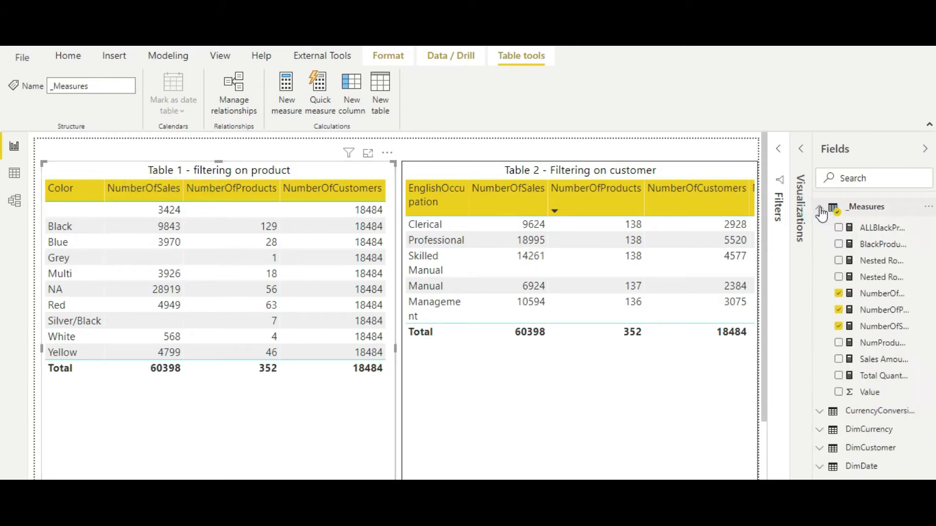
{"action": "left_click", "coordinate": [883, 328]}
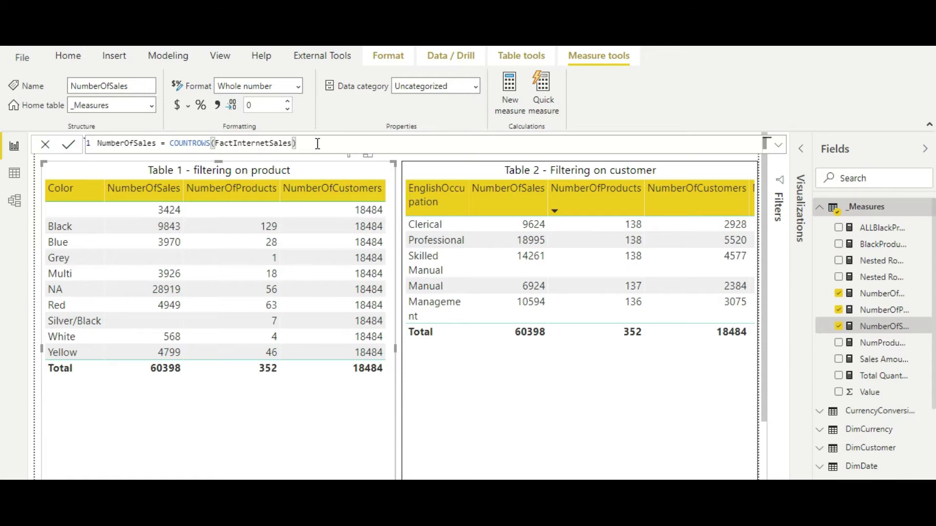
{"action": "left_click", "coordinate": [884, 310]}
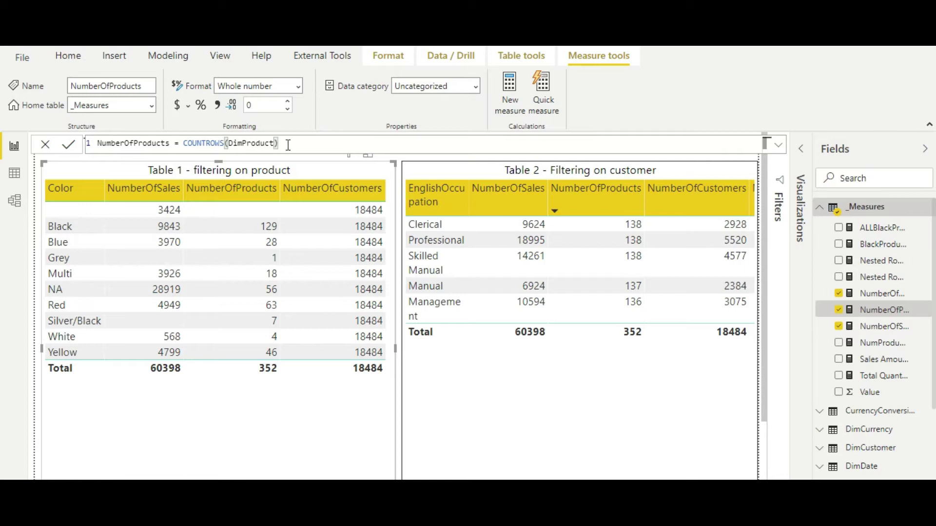
{"action": "left_click", "coordinate": [884, 294]}
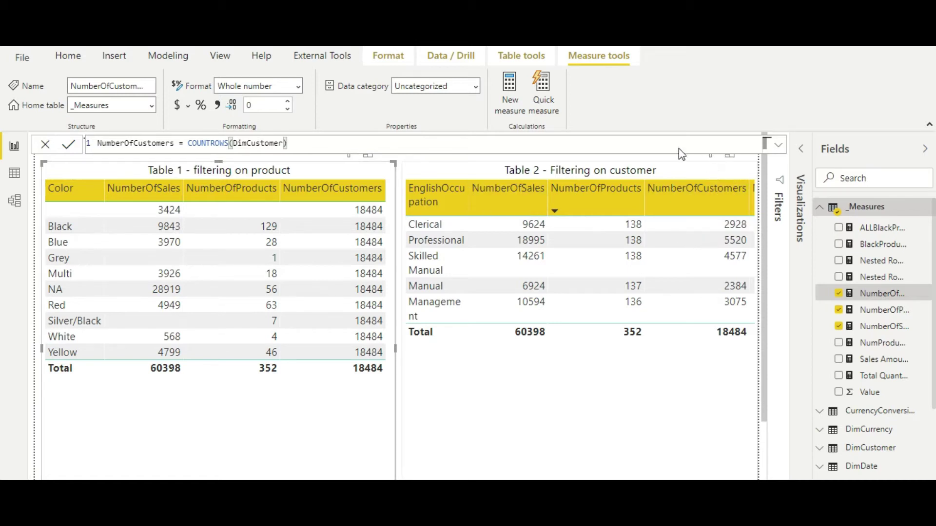
{"action": "left_click", "coordinate": [621, 156]}
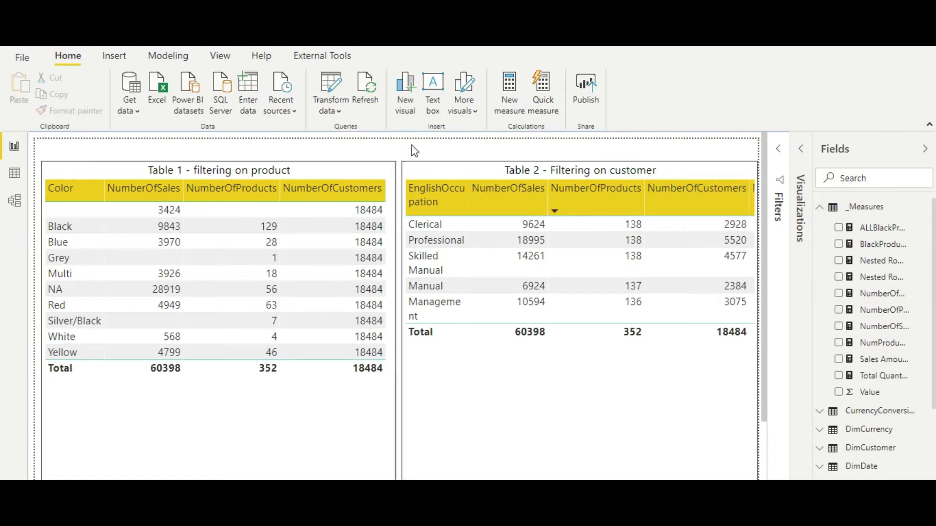
Step: Return to the model view and examine how DimCustomer is related to FactInternetSales
{"action": "left_click", "coordinate": [95, 164]}
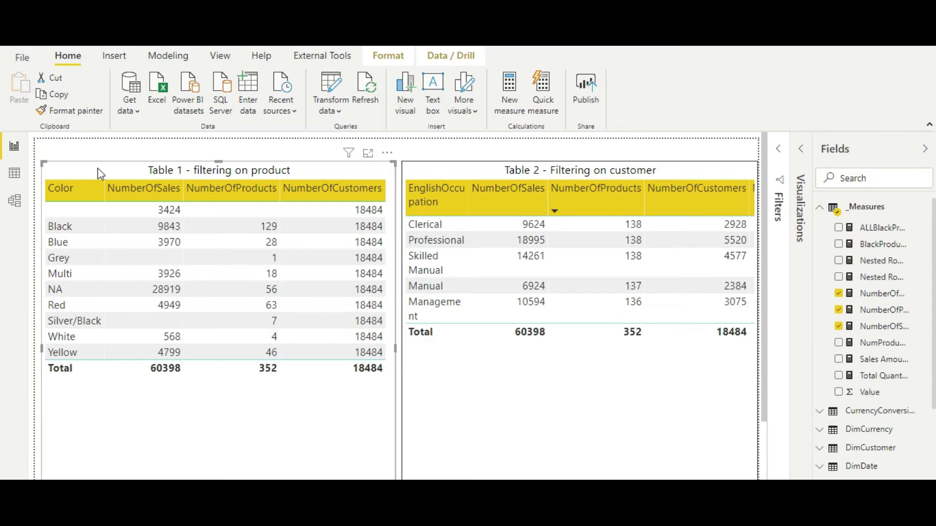
{"action": "left_click", "coordinate": [15, 201]}
{"action": "left_click_drag", "start_coordinate": [428, 477], "coordinate": [473, 478]}
{"action": "scroll", "coordinate": [472, 413], "scroll_direction": "down", "scroll_amount": 5}
{"action": "scroll", "coordinate": [470, 411], "scroll_direction": "up", "scroll_amount": 2}
{"action": "scroll", "coordinate": [517, 240], "scroll_direction": "up", "scroll_amount": 3}
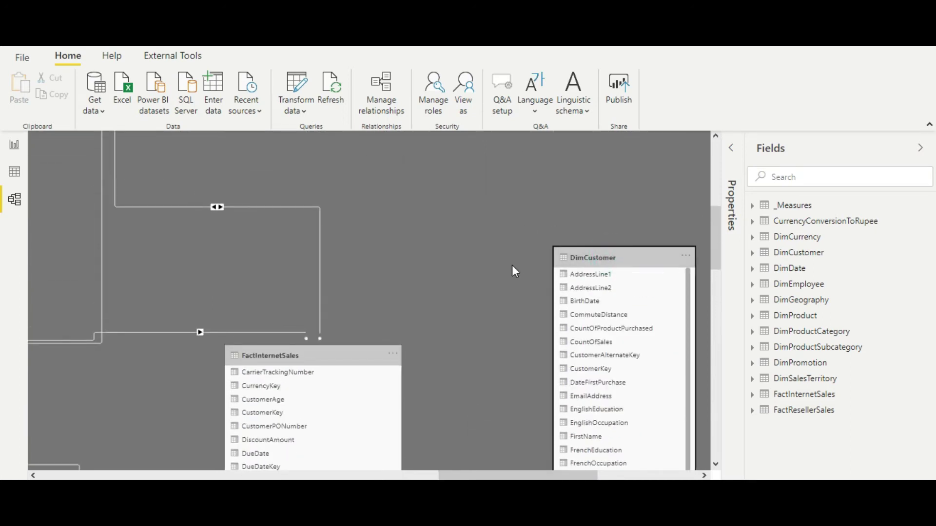
{"action": "scroll", "coordinate": [511, 265], "scroll_direction": "down", "scroll_amount": 3}
{"action": "left_click", "coordinate": [332, 215]}
{"action": "scroll", "coordinate": [439, 253], "scroll_direction": "down", "scroll_amount": 3, "text": "ctrl"}
{"action": "scroll", "coordinate": [528, 375], "scroll_direction": "up", "scroll_amount": 3, "text": "ctrl"}
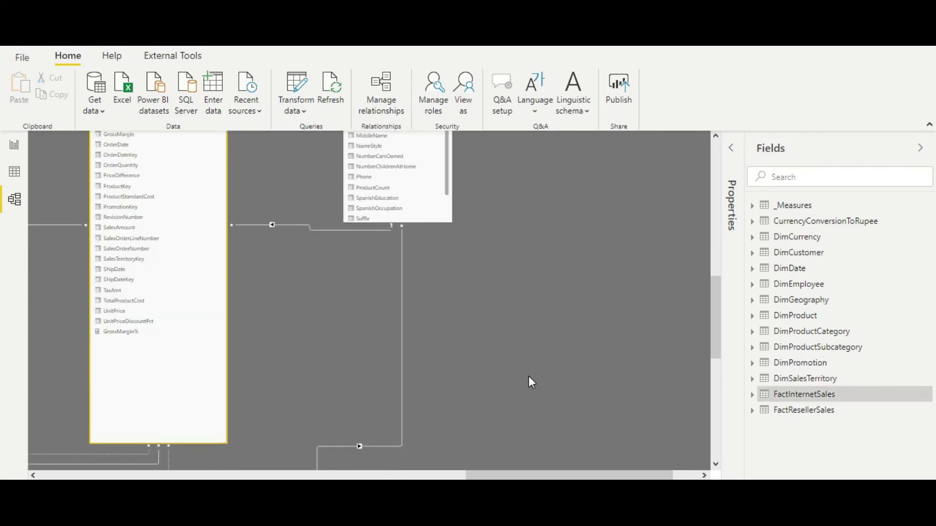
{"action": "left_click_drag", "start_coordinate": [541, 475], "coordinate": [471, 475]}
{"action": "scroll", "coordinate": [475, 385], "scroll_direction": "up", "scroll_amount": 10}
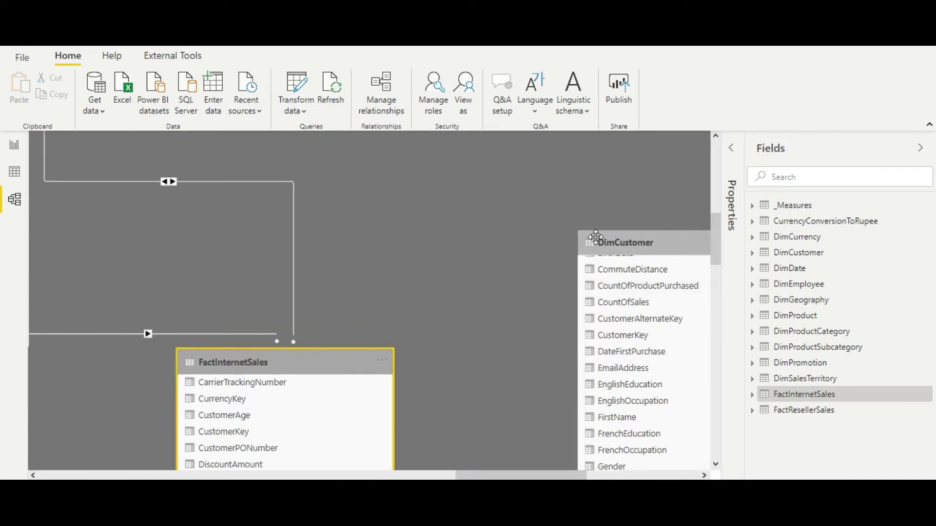
{"action": "scroll", "coordinate": [495, 326], "scroll_direction": "down", "scroll_amount": 8}
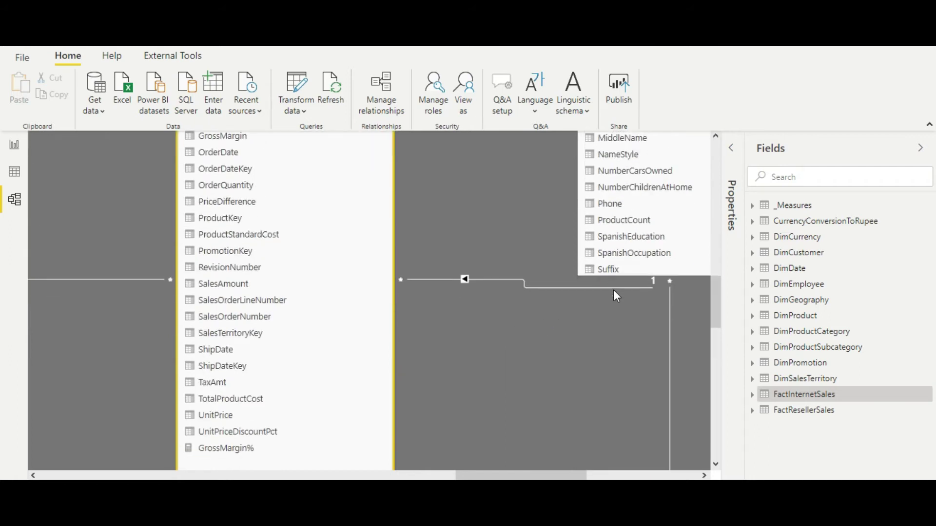
Step: Compare the cross-filter directions of the relationships linking DimProduct and DimCustomer to FactInternetSales
{"action": "scroll", "coordinate": [77, 341], "scroll_direction": "up", "scroll_amount": 8}
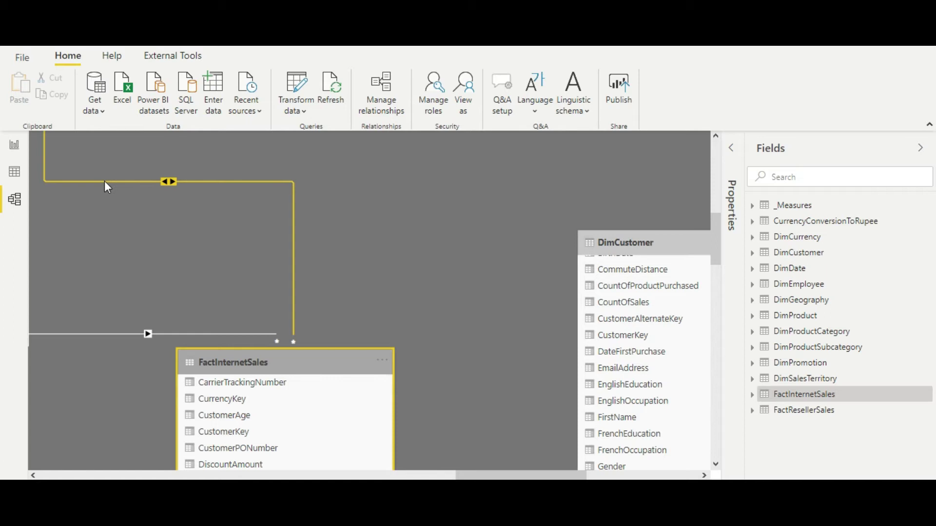
{"action": "scroll", "coordinate": [509, 326], "scroll_direction": "down", "scroll_amount": 3}
{"action": "scroll", "coordinate": [508, 320], "scroll_direction": "down", "scroll_amount": 3}
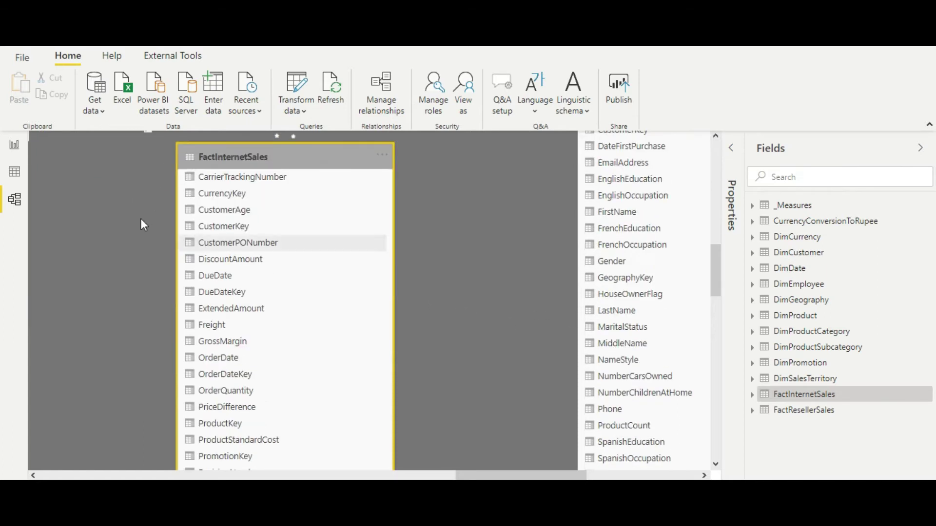
{"action": "scroll", "coordinate": [535, 278], "scroll_direction": "down", "scroll_amount": 5}
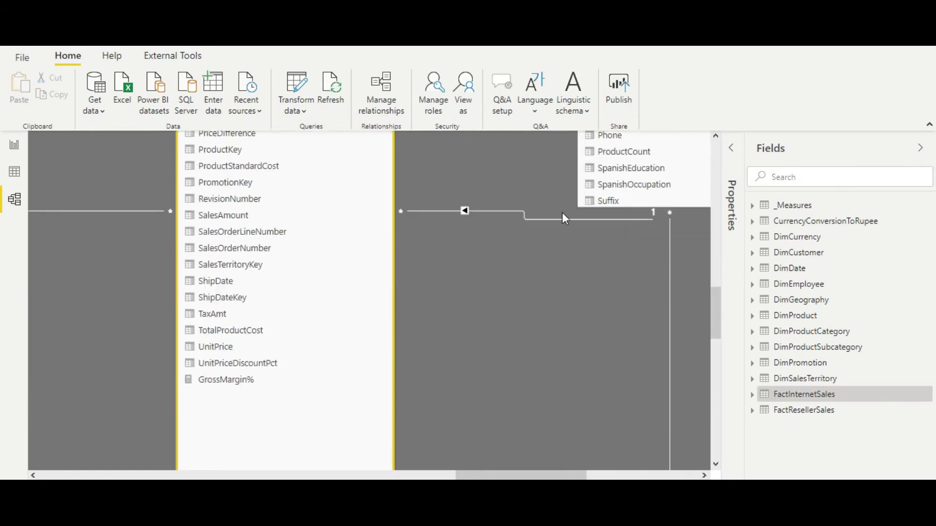
{"action": "scroll", "coordinate": [58, 264], "scroll_direction": "up", "scroll_amount": 5}
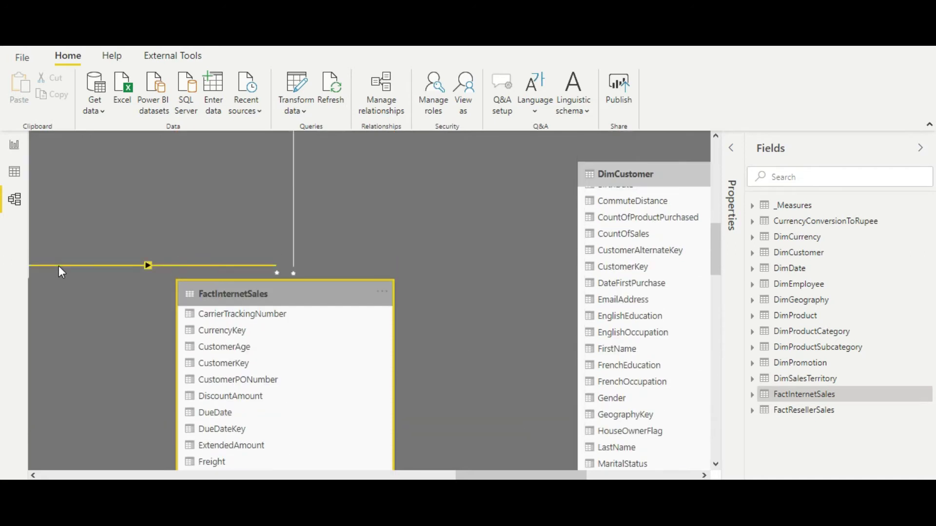
{"action": "scroll", "coordinate": [58, 266], "scroll_direction": "up", "scroll_amount": 8}
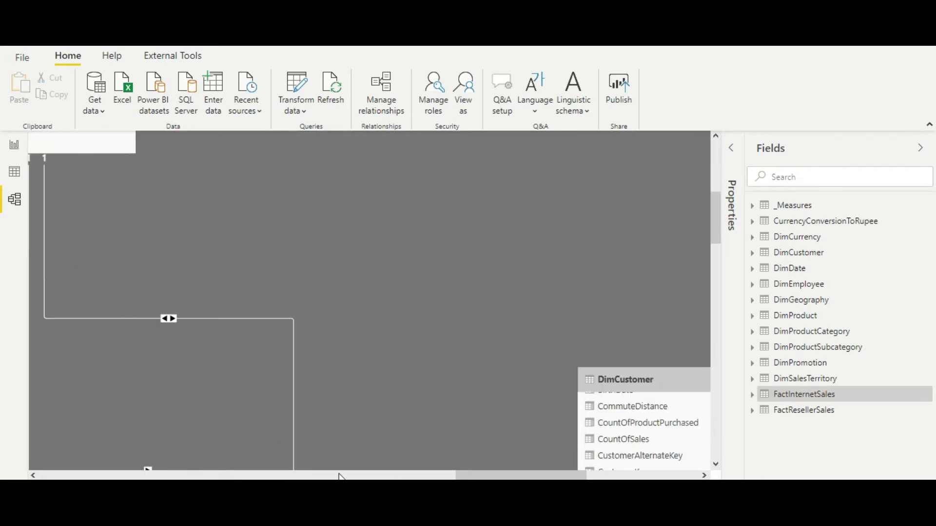
{"action": "left_click_drag", "start_coordinate": [483, 476], "coordinate": [464, 476]}
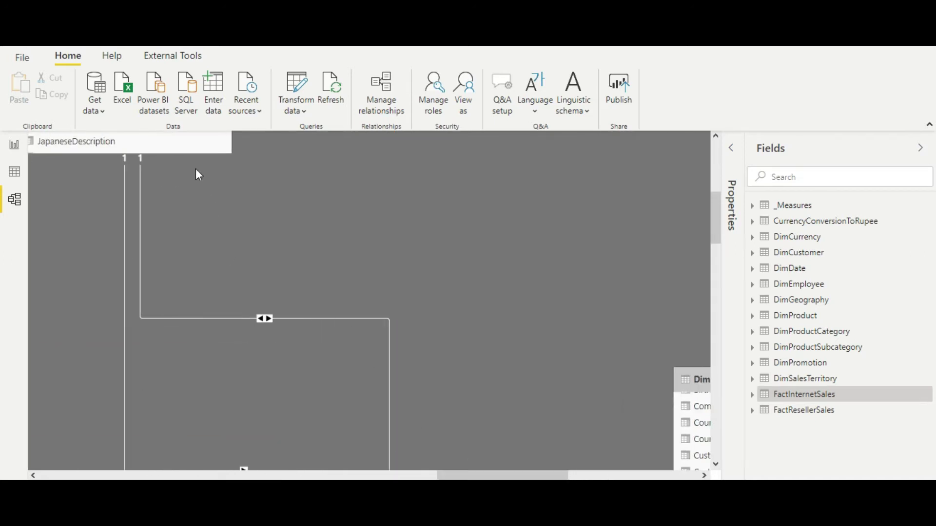
{"action": "scroll", "coordinate": [534, 363], "scroll_direction": "down", "scroll_amount": 8}
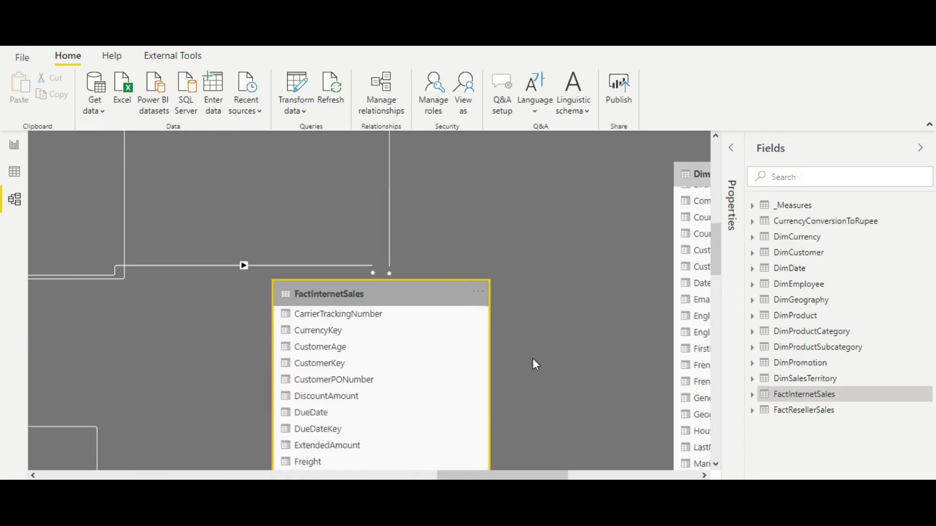
{"action": "scroll", "coordinate": [532, 361], "scroll_direction": "down", "scroll_amount": 3}
{"action": "scroll", "coordinate": [528, 303], "scroll_direction": "down", "scroll_amount": 8}
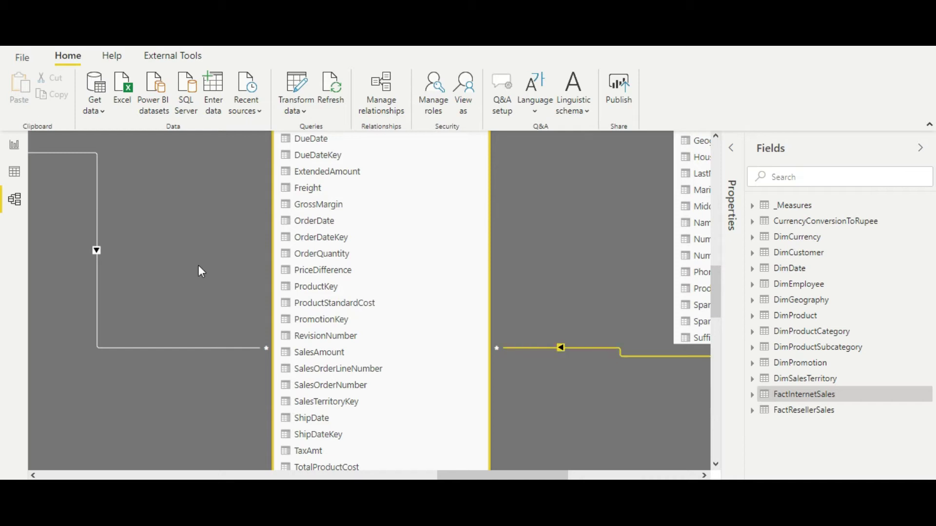
Step: Go back to the report view and select Table 2 - Filtering on customer to check its fields
{"action": "left_click", "coordinate": [13, 146]}
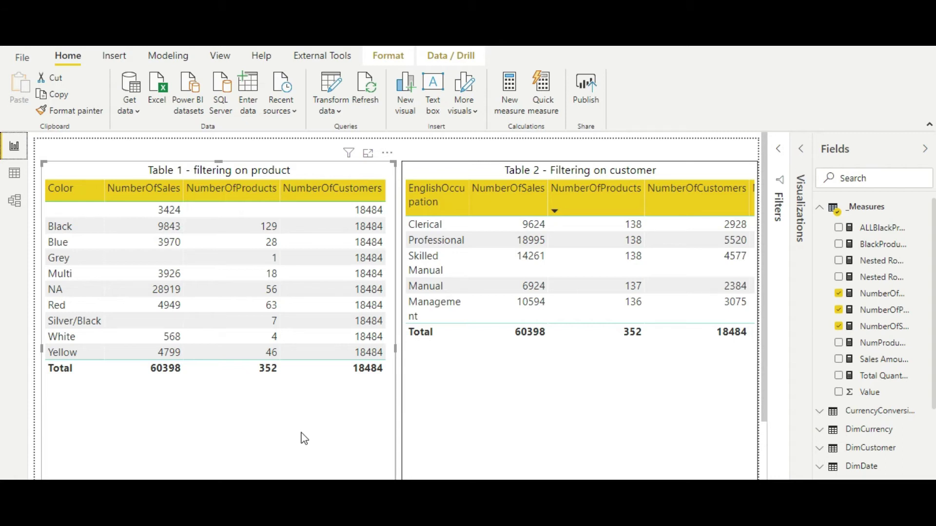
{"action": "left_click", "coordinate": [320, 166]}
{"action": "left_click", "coordinate": [464, 167]}
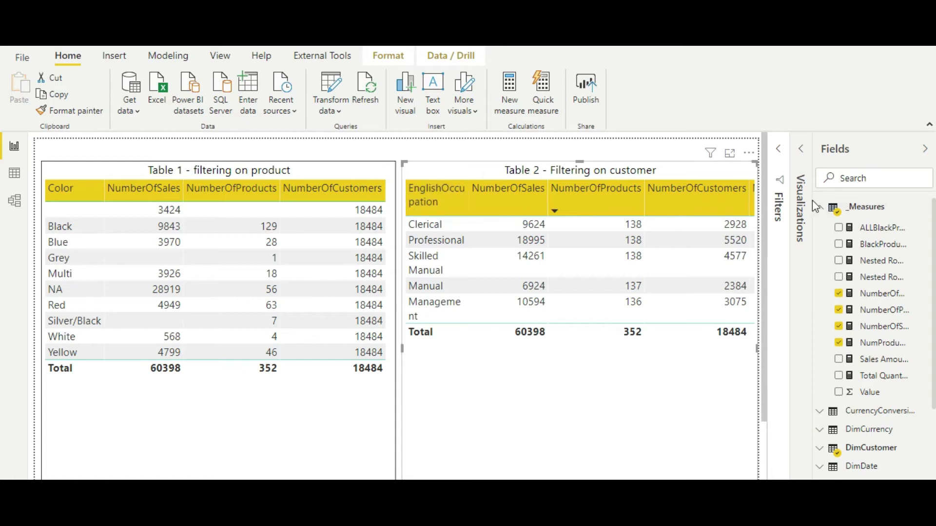
Step: Collapse the _Measures table and inspect the DimCustomer fields to find the EnglishOccupation column used in Table 2
{"action": "left_click", "coordinate": [823, 209]}
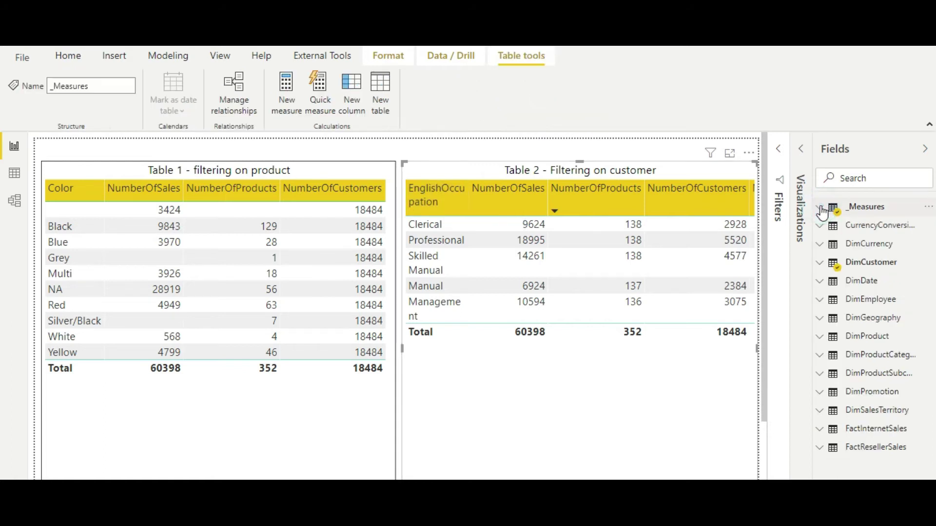
{"action": "left_click", "coordinate": [485, 168]}
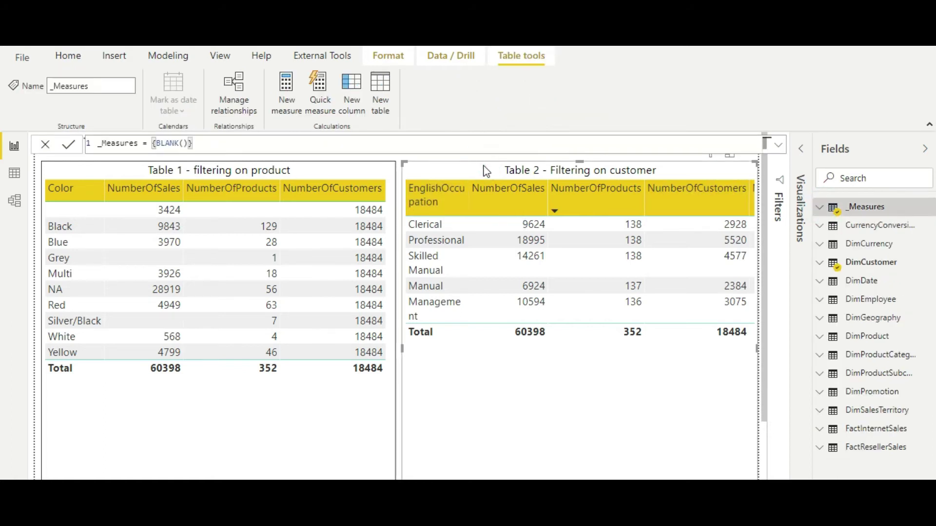
{"action": "left_click", "coordinate": [819, 265]}
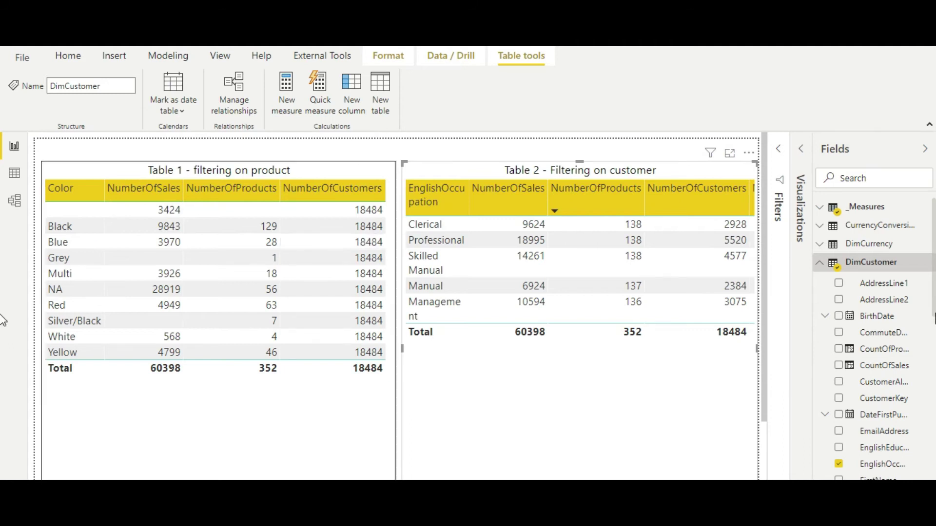
{"action": "scroll", "coordinate": [884, 305], "scroll_direction": "down", "scroll_amount": 3}
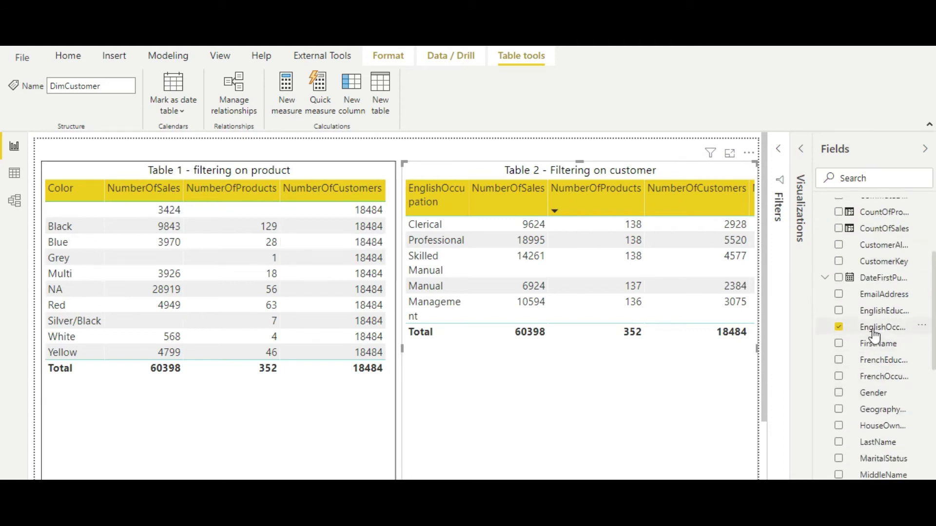
{"action": "scroll", "coordinate": [875, 334], "scroll_direction": "up", "scroll_amount": 3}
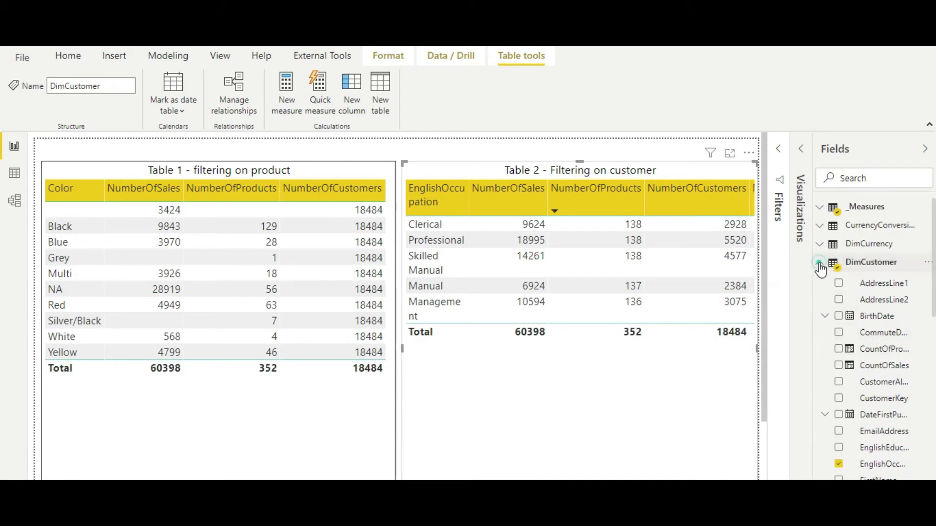
{"action": "left_click", "coordinate": [820, 267]}
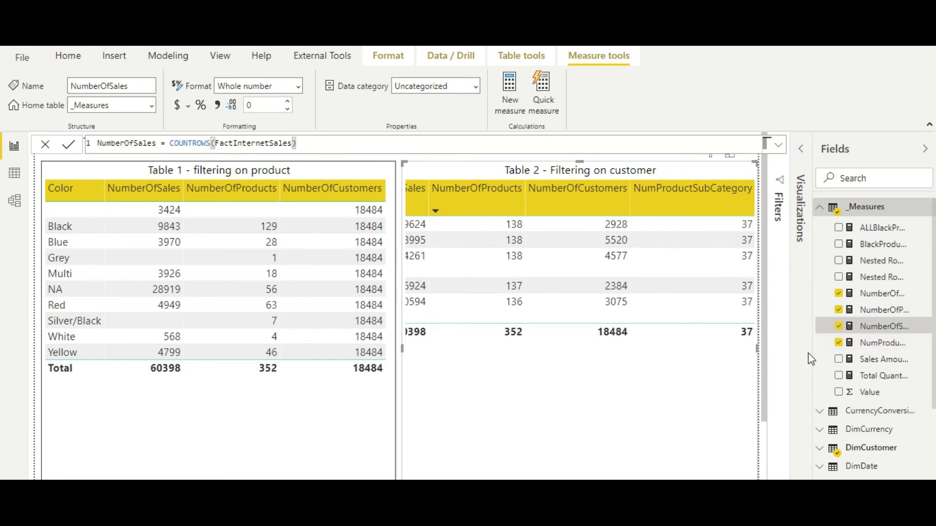
Step: Review the DAX formula of the NumProductSubCategory measure shown in Table 2 - Filtering on customer
{"action": "left_click", "coordinate": [886, 345]}
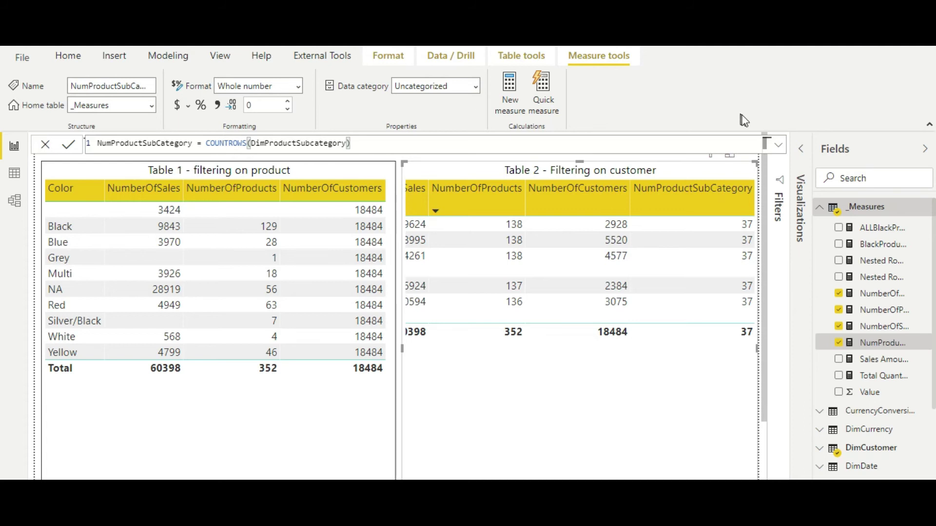
{"action": "left_click", "coordinate": [771, 282]}
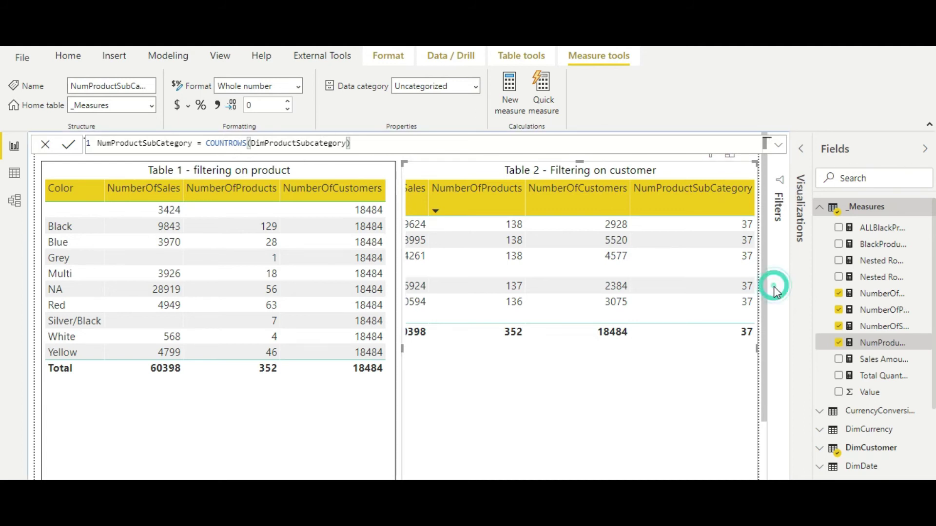
{"action": "left_click", "coordinate": [646, 166]}
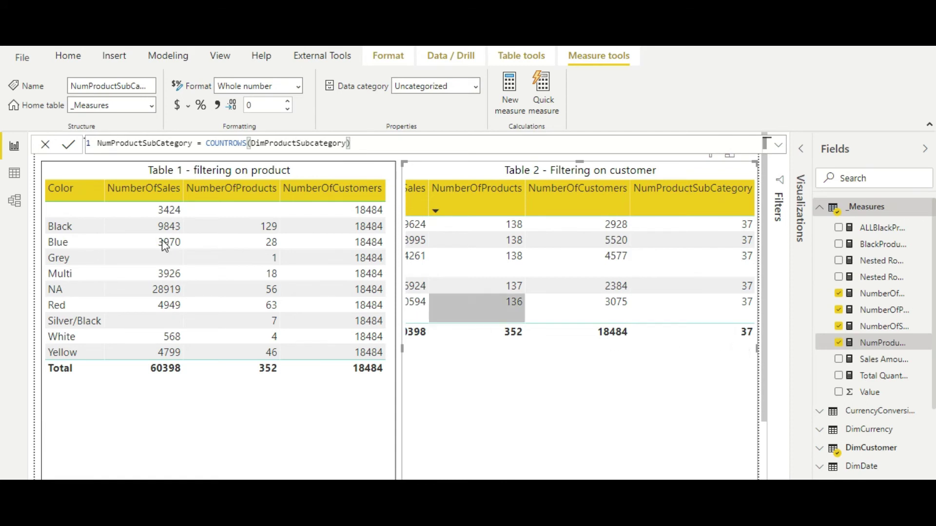
Step: Open the model view and examine the area between FactInternetSales and DimCustomer to trace their relationship
{"action": "left_click", "coordinate": [14, 201]}
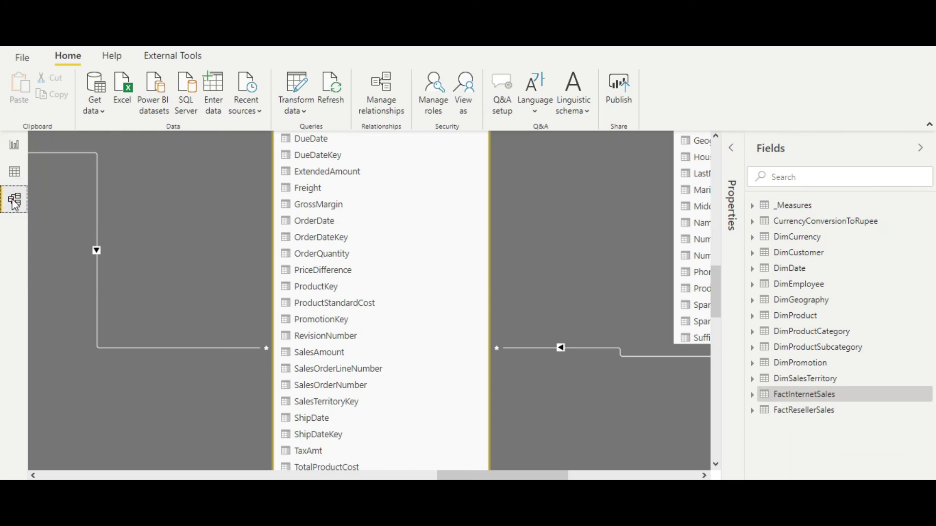
{"action": "scroll", "coordinate": [555, 399], "scroll_direction": "up", "scroll_amount": 10}
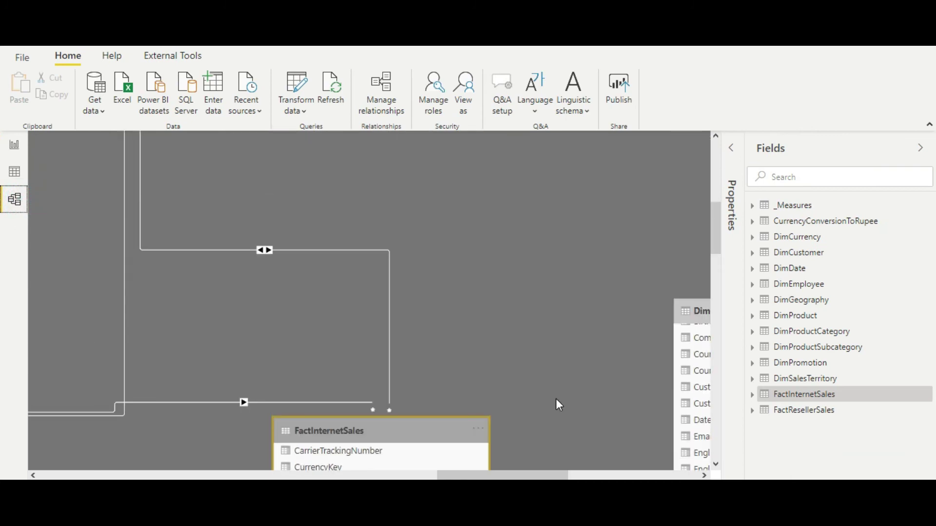
{"action": "scroll", "coordinate": [554, 406], "scroll_direction": "down", "scroll_amount": 5}
{"action": "left_click_drag", "start_coordinate": [536, 475], "coordinate": [560, 476]}
{"action": "scroll", "coordinate": [536, 312], "scroll_direction": "down", "scroll_amount": 5}
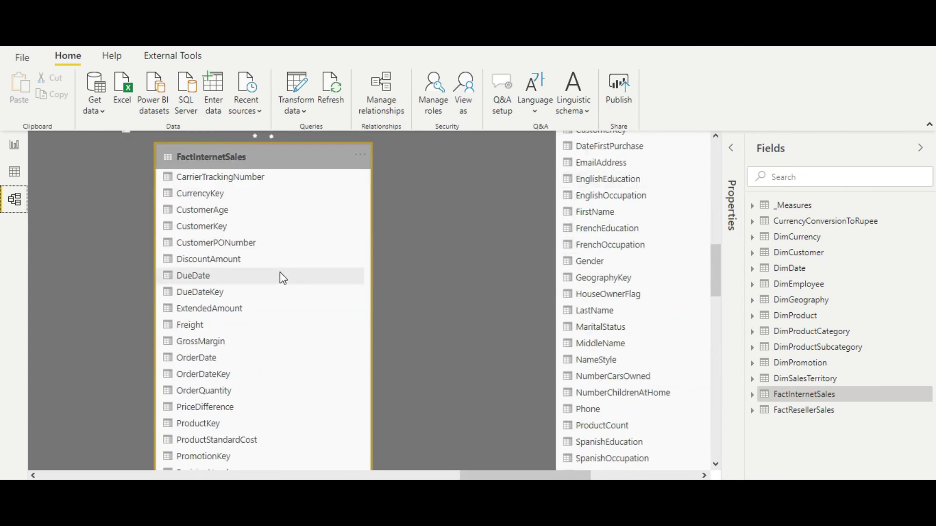
{"action": "scroll", "coordinate": [332, 341], "scroll_direction": "up", "scroll_amount": 7}
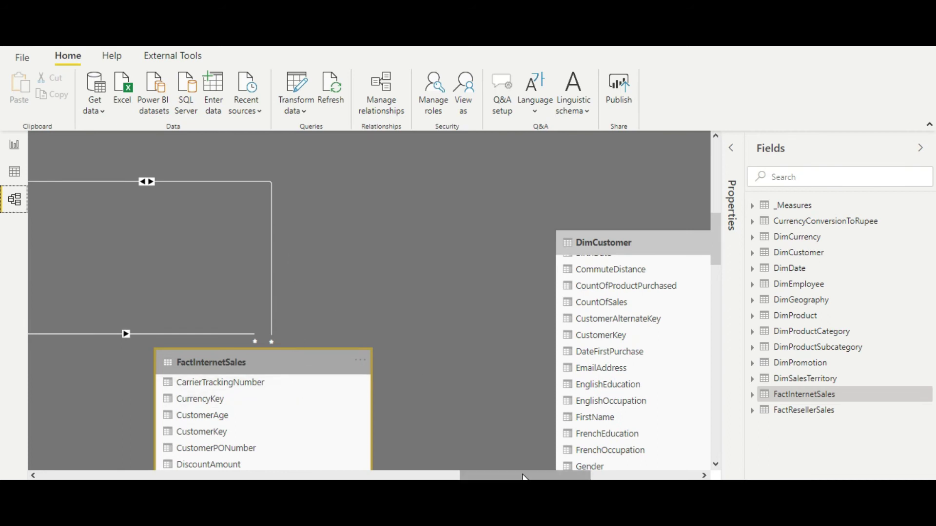
Step: Trace the relationships from FactInternetSales through DimProduct to DimProductSubcategory and check their cross-filter directions
{"action": "left_click_drag", "start_coordinate": [523, 477], "coordinate": [474, 477]}
{"action": "scroll", "coordinate": [431, 337], "scroll_direction": "up", "scroll_amount": 7}
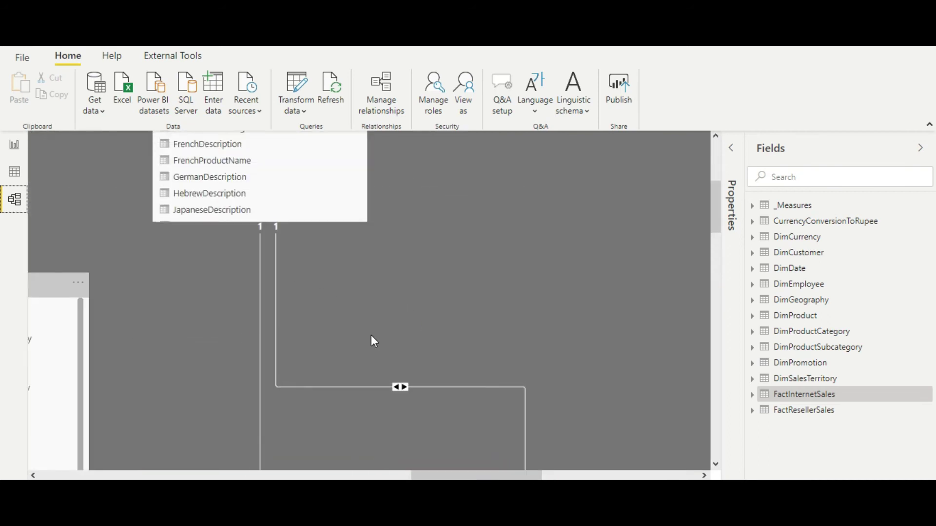
{"action": "scroll", "coordinate": [375, 339], "scroll_direction": "up", "scroll_amount": 5}
{"action": "scroll", "coordinate": [332, 341], "scroll_direction": "left", "scroll_amount": 9}
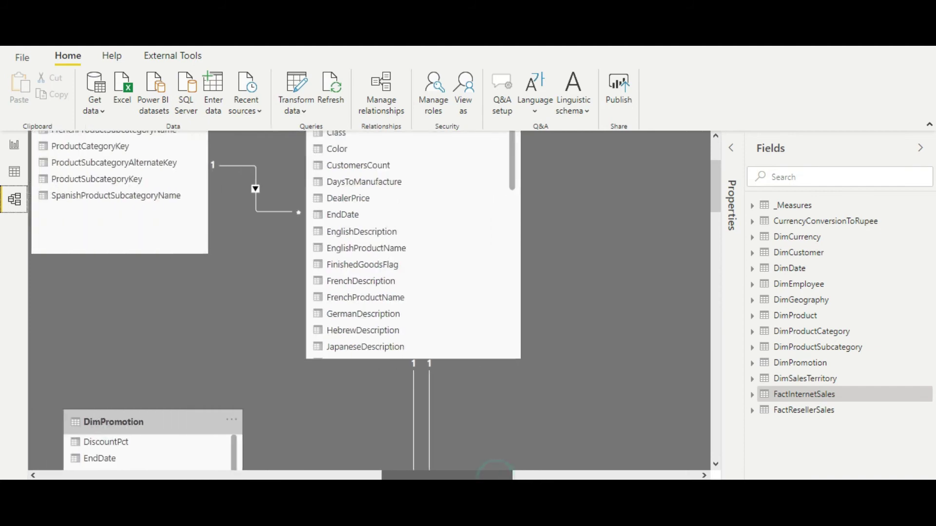
{"action": "scroll", "coordinate": [323, 327], "scroll_direction": "up", "scroll_amount": 3}
{"action": "scroll", "coordinate": [323, 334], "scroll_direction": "up", "scroll_amount": 2}
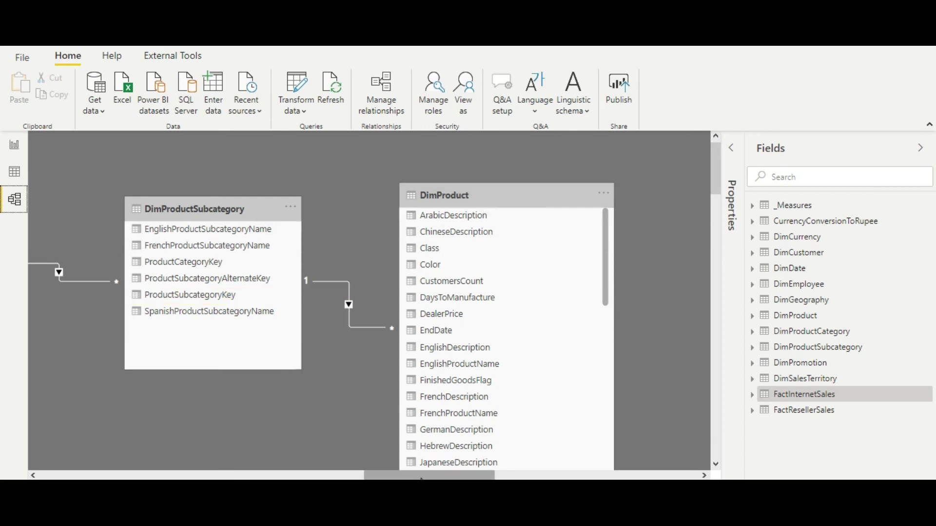
Step: Compare DimProduct's cross-filter directions towards FactInternetSales and DimProductSubcategory, and return to the report view
{"action": "scroll", "coordinate": [677, 374], "scroll_direction": "down", "scroll_amount": 5}
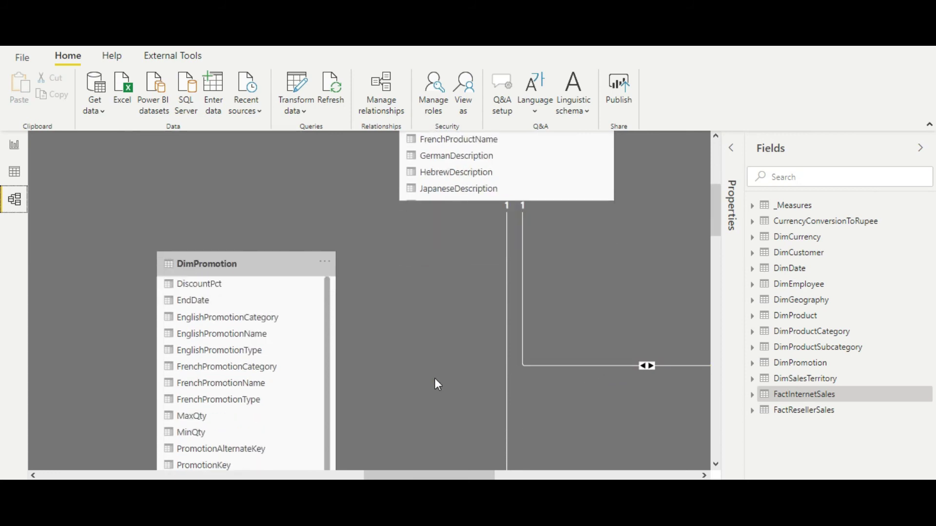
{"action": "scroll", "coordinate": [419, 379], "scroll_direction": "up", "scroll_amount": 5}
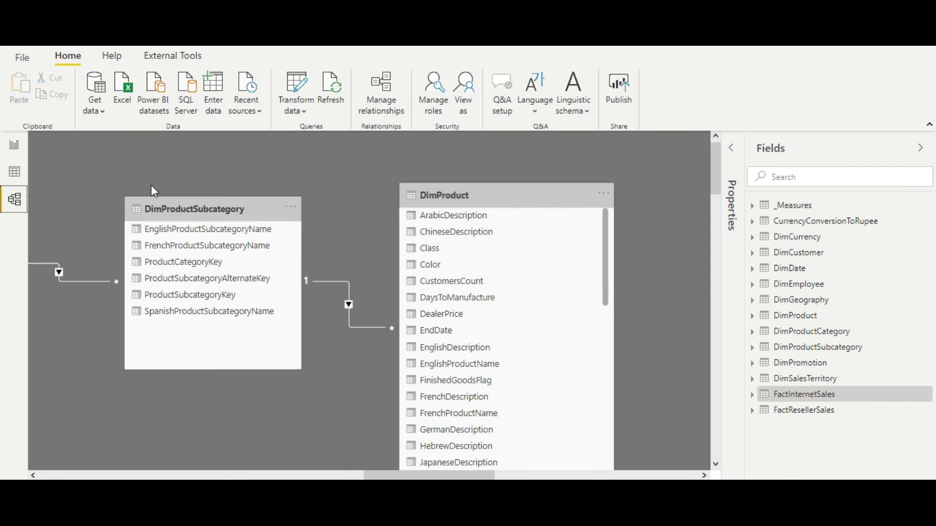
{"action": "left_click_drag", "start_coordinate": [383, 475], "coordinate": [459, 475]}
{"action": "left_click", "coordinate": [334, 194]}
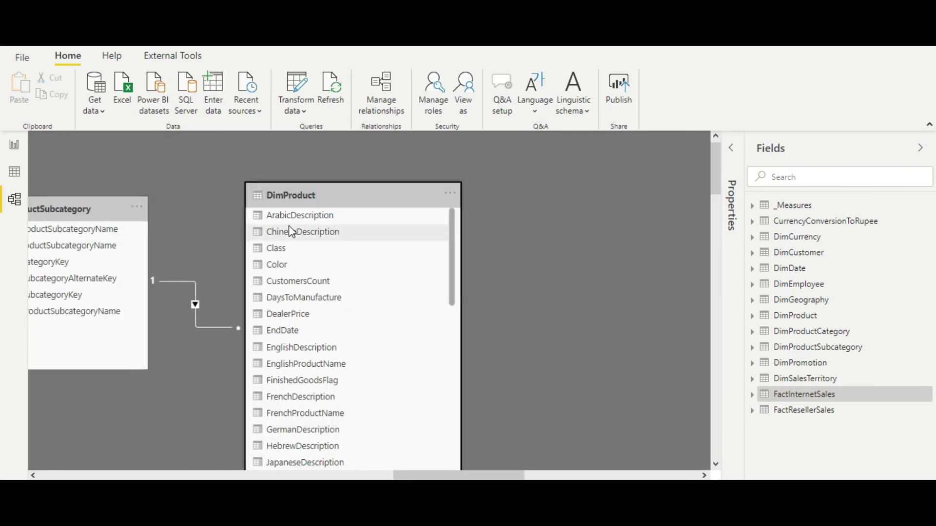
{"action": "scroll", "coordinate": [483, 368], "scroll_direction": "down", "scroll_amount": 4}
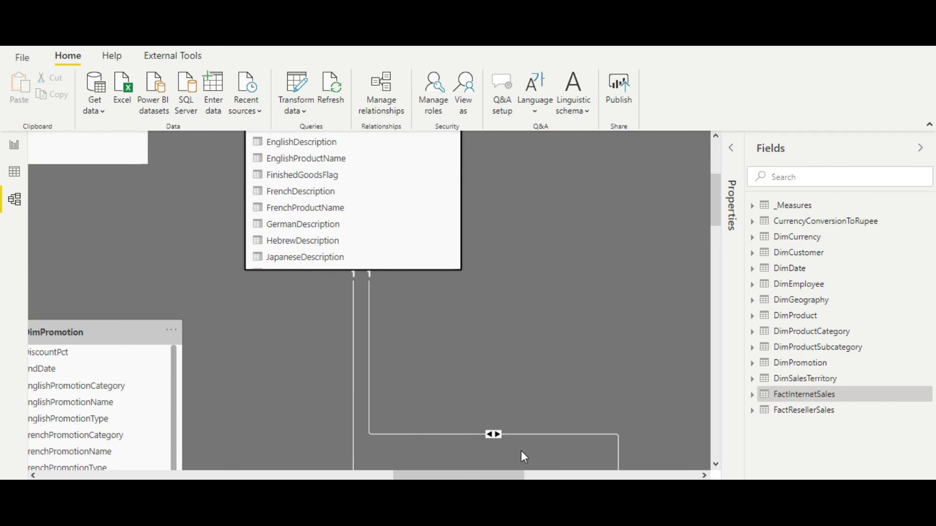
{"action": "scroll", "coordinate": [531, 419], "scroll_direction": "up", "scroll_amount": 4}
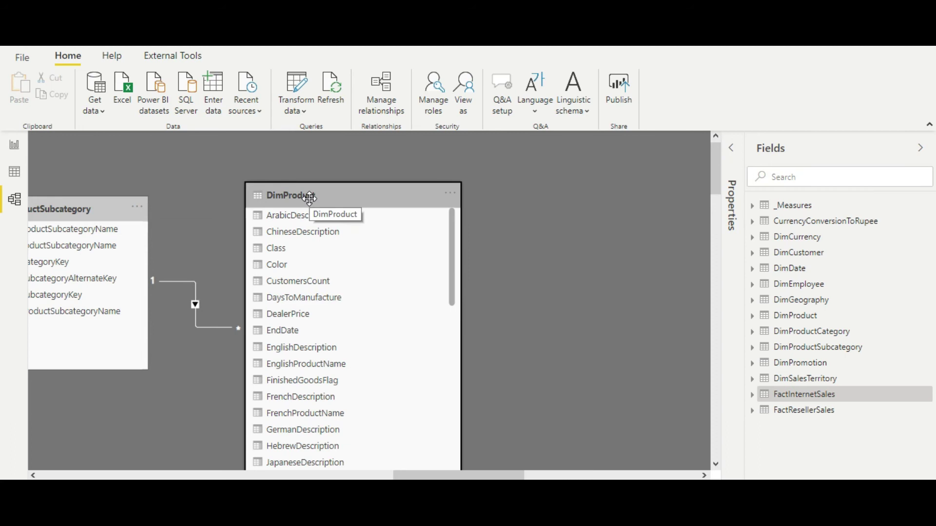
{"action": "left_click", "coordinate": [15, 145]}
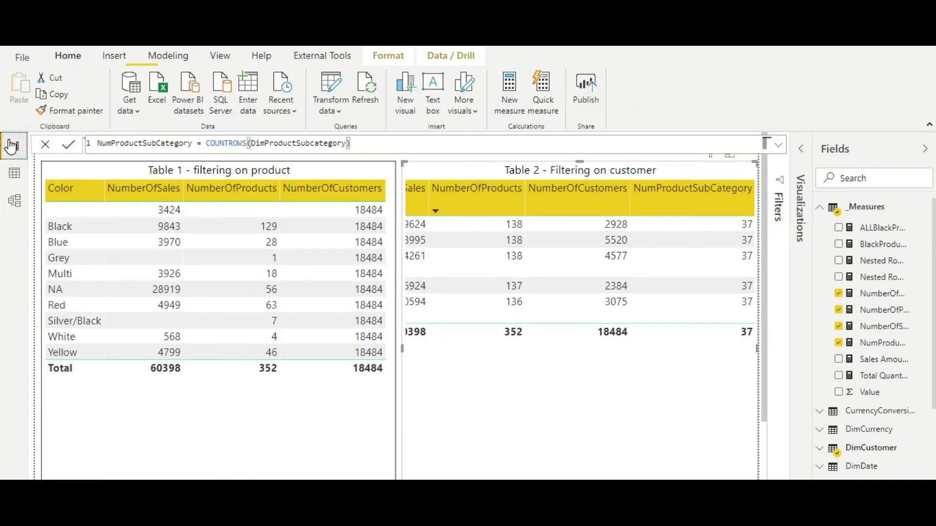